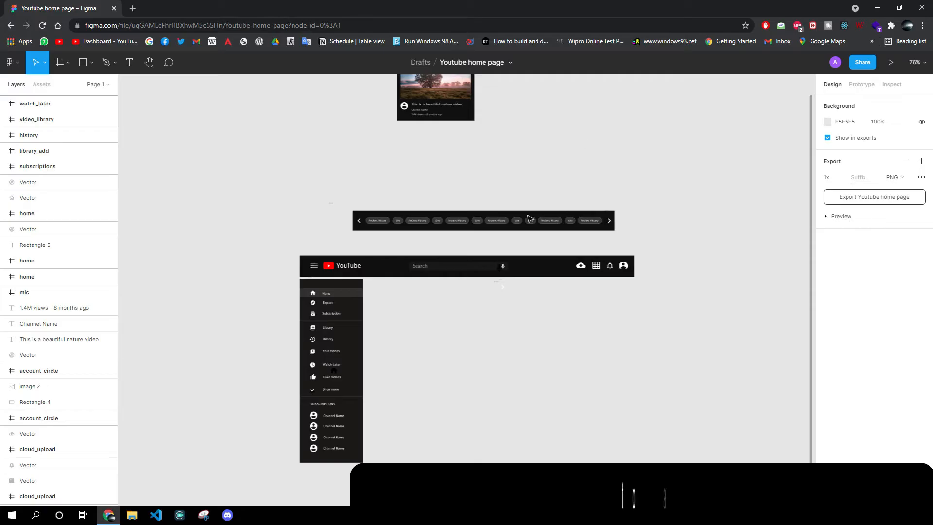
Add a frame around the sidebar and another of 892 × 57 around the header bar.
{"action": "left_click", "coordinate": [59, 62]}
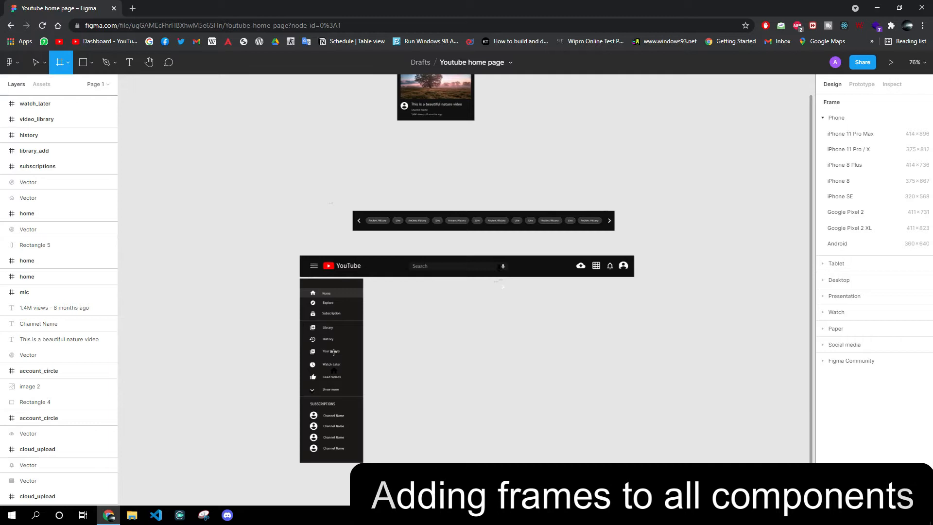
{"action": "scroll", "coordinate": [340, 321], "scroll_direction": "up", "scroll_amount": 5}
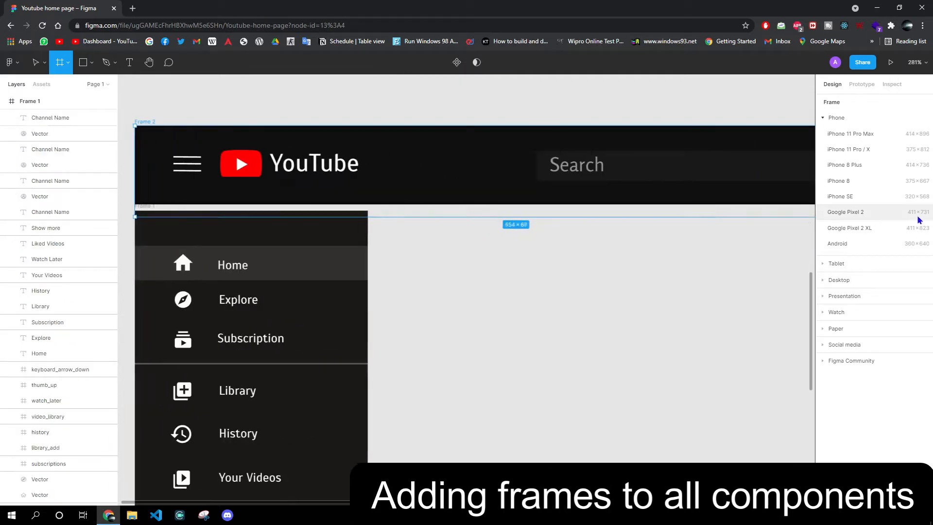
{"action": "scroll", "coordinate": [466, 292], "scroll_direction": "right", "scroll_amount": 12}
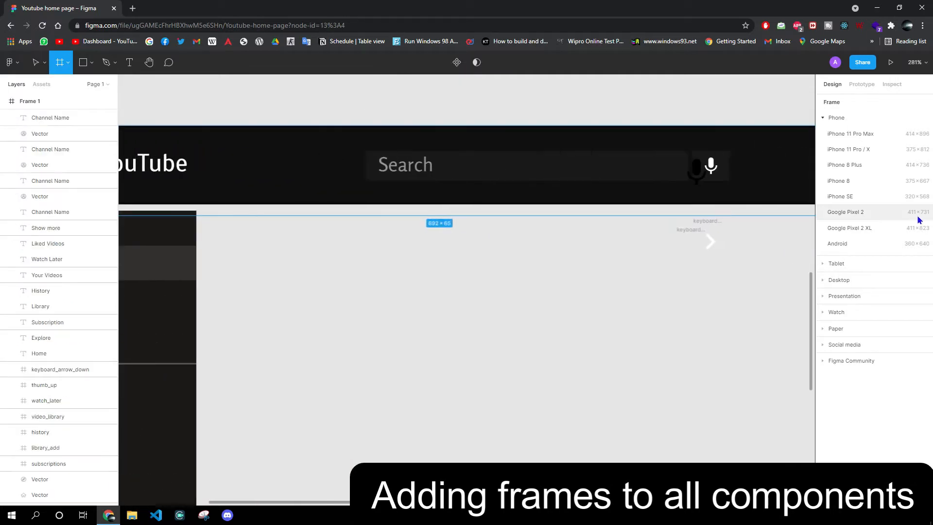
{"action": "left_click_drag", "start_coordinate": [919, 220], "coordinate": [667, 204]}
Move the header and sidebar frames so the header sits directly above the sidebar with their outer edges aligned.
{"action": "mouse_move", "coordinate": [318, 192]}
{"action": "left_mouse_down"}
{"action": "mouse_move", "coordinate": [337, 194]}
{"action": "mouse_move", "coordinate": [322, 198]}
{"action": "left_mouse_up"}
{"action": "scroll", "coordinate": [261, 259], "scroll_direction": "down", "scroll_amount": 3}
{"action": "scroll", "coordinate": [262, 259], "scroll_direction": "down", "scroll_amount": 3}
{"action": "left_click_drag", "start_coordinate": [190, 319], "coordinate": [5, 269]}
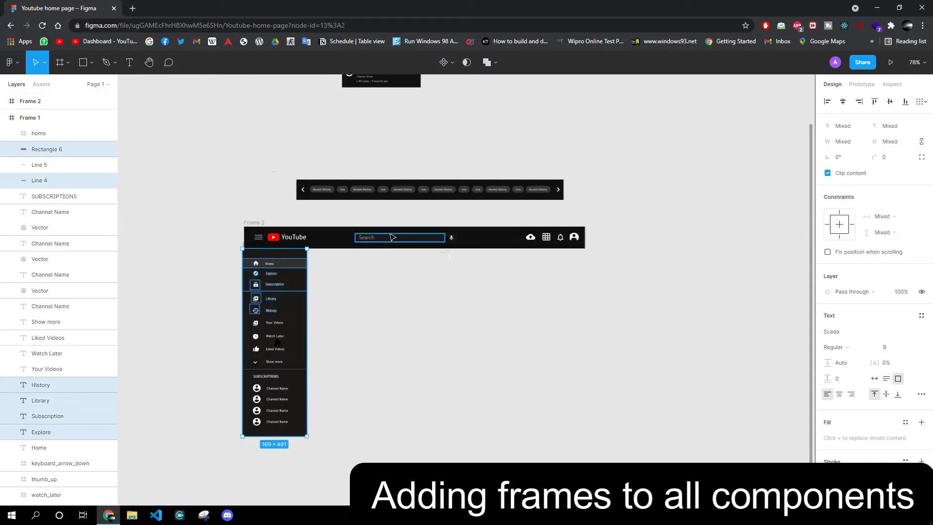
{"action": "left_click_drag", "start_coordinate": [320, 241], "coordinate": [317, 239]}
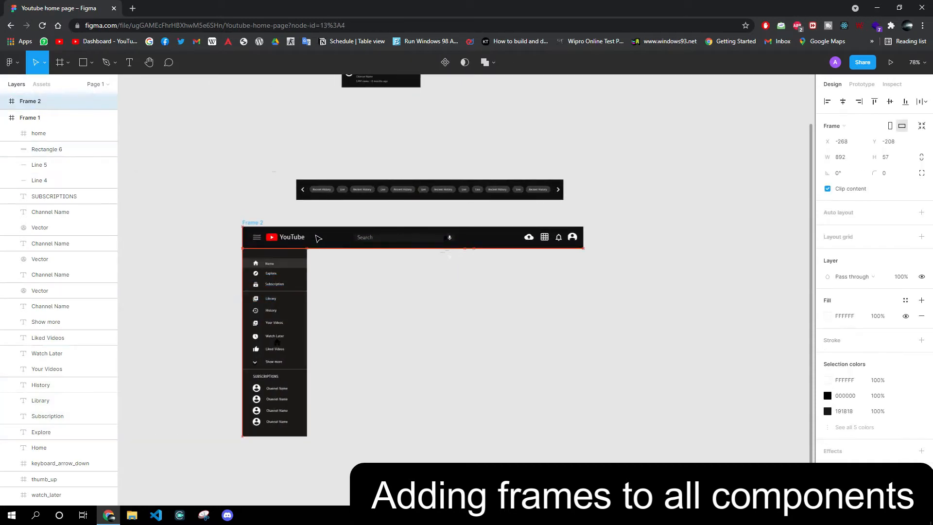
{"action": "left_click", "coordinate": [324, 282]}
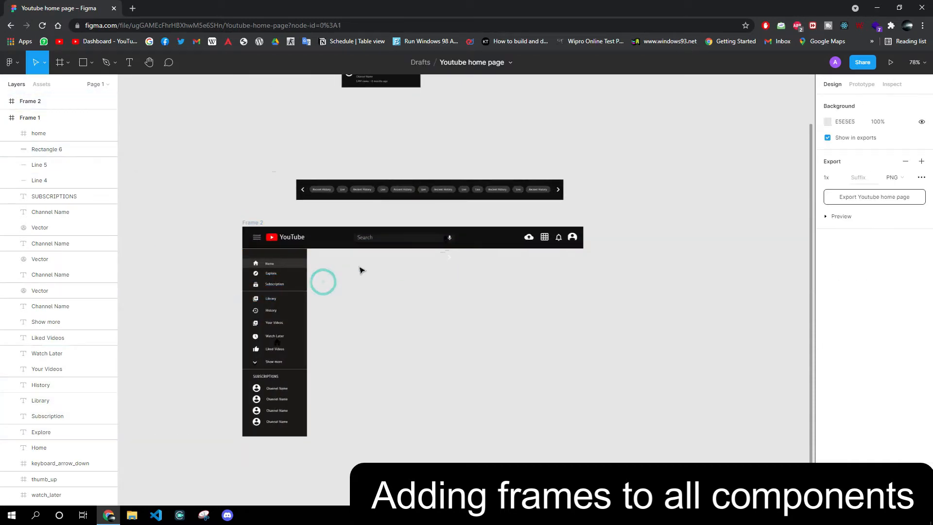
Draw a 699 × 53 frame around the chip bar with the category chips and arrows.
{"action": "left_click", "coordinate": [60, 63]}
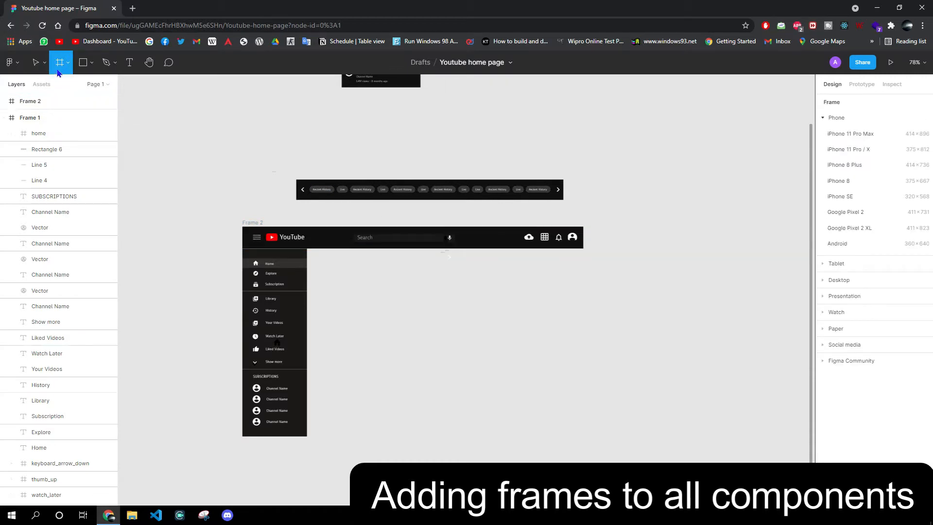
{"action": "scroll", "coordinate": [331, 214], "scroll_direction": "up", "scroll_amount": 5}
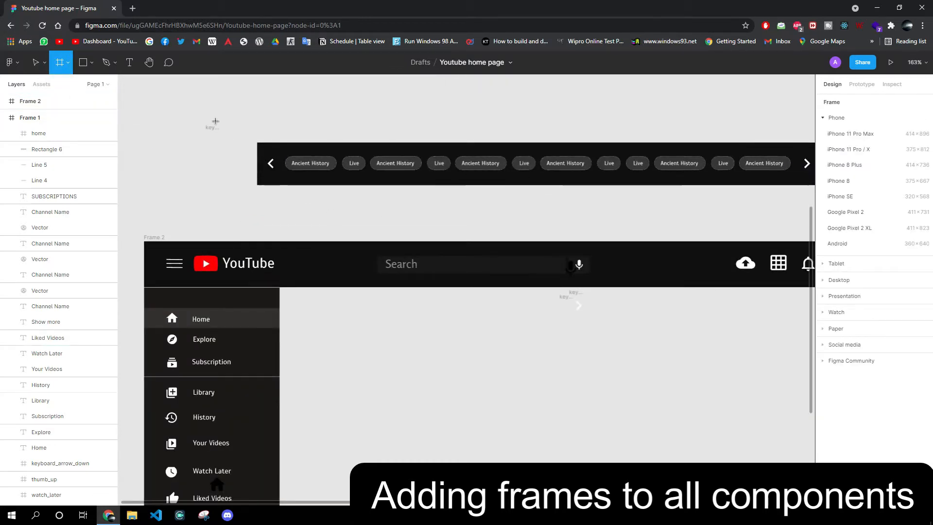
{"action": "scroll", "coordinate": [246, 147], "scroll_direction": "up", "scroll_amount": 4}
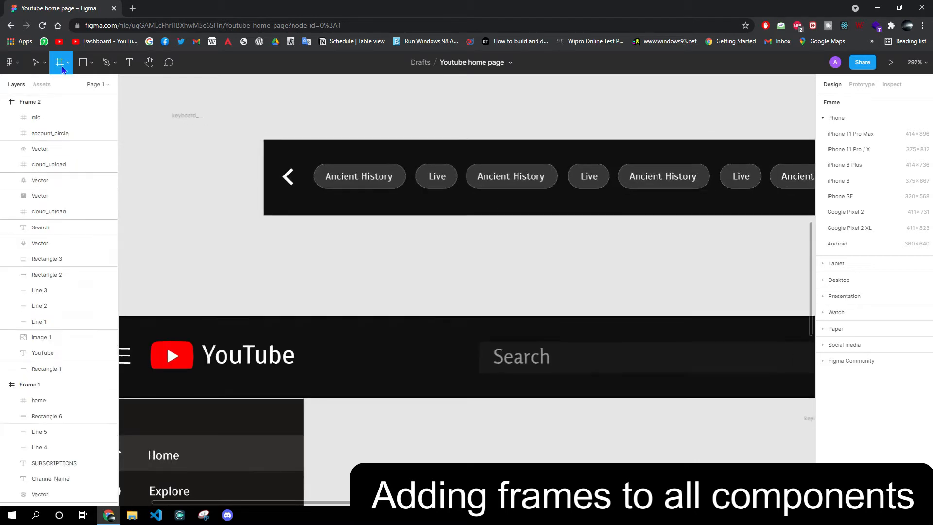
{"action": "left_click_drag", "start_coordinate": [263, 140], "coordinate": [686, 219]}
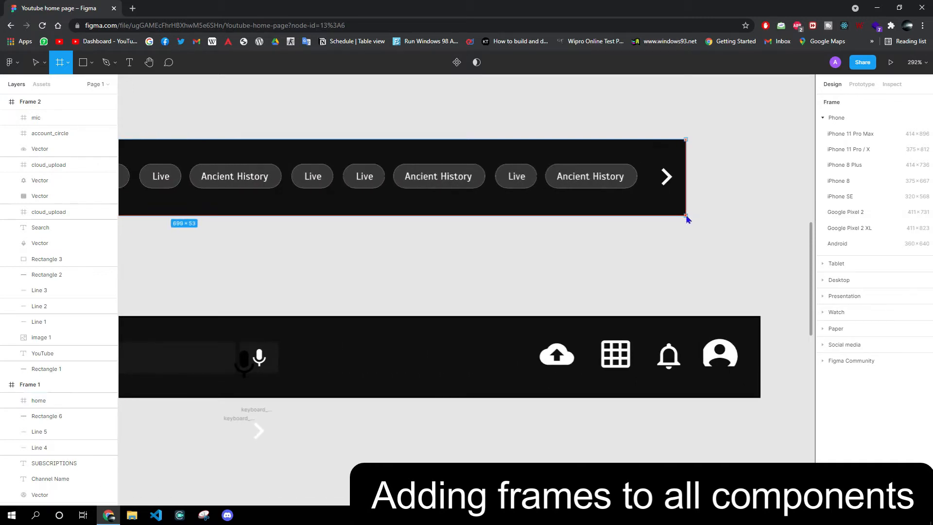
{"action": "left_click_drag", "start_coordinate": [686, 214], "coordinate": [686, 215]}
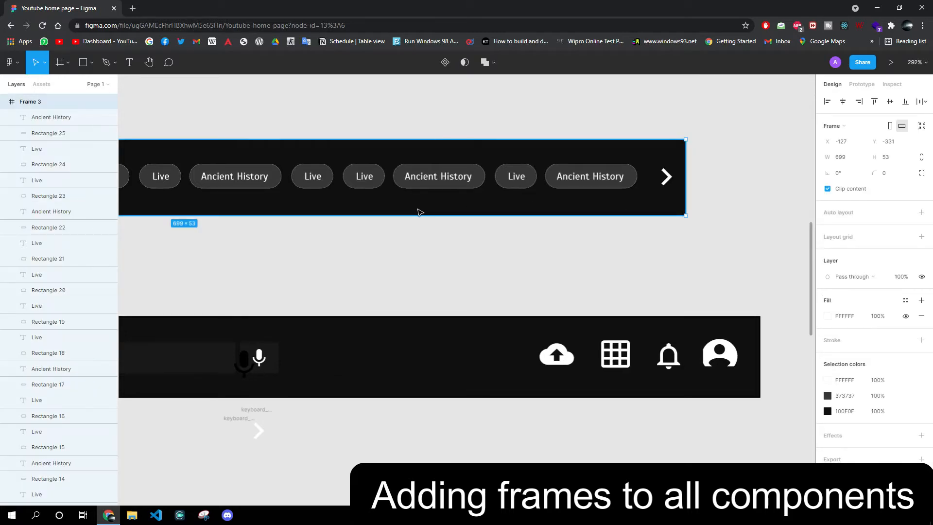
{"action": "left_click_drag", "start_coordinate": [418, 212], "coordinate": [436, 224]}
Draw a 206 × 173 frame around the nature video card.
{"action": "scroll", "coordinate": [200, 272], "scroll_direction": "down", "scroll_amount": 2}
{"action": "left_click_drag", "start_coordinate": [154, 271], "coordinate": [78, 266]}
{"action": "scroll", "coordinate": [400, 167], "scroll_direction": "up", "scroll_amount": 3}
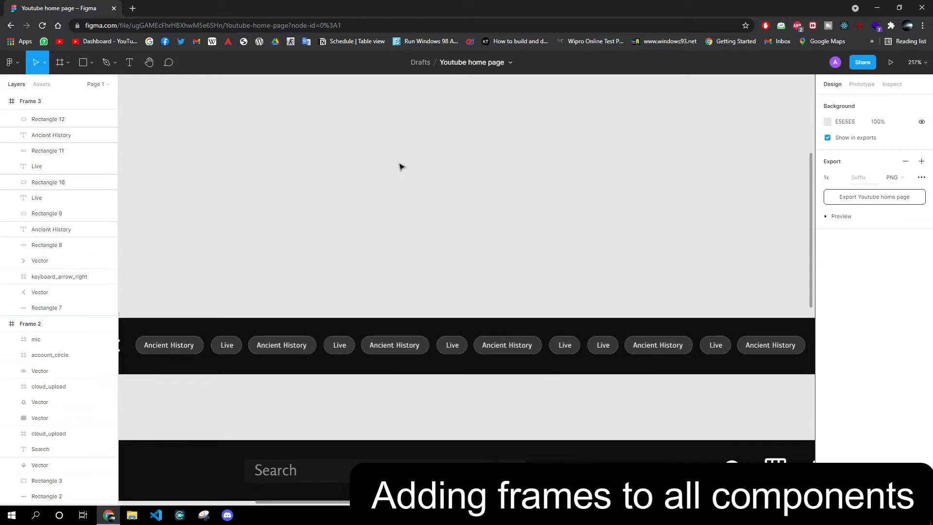
{"action": "scroll", "coordinate": [381, 183], "scroll_direction": "down", "scroll_amount": 5}
{"action": "scroll", "coordinate": [266, 146], "scroll_direction": "up", "scroll_amount": 4}
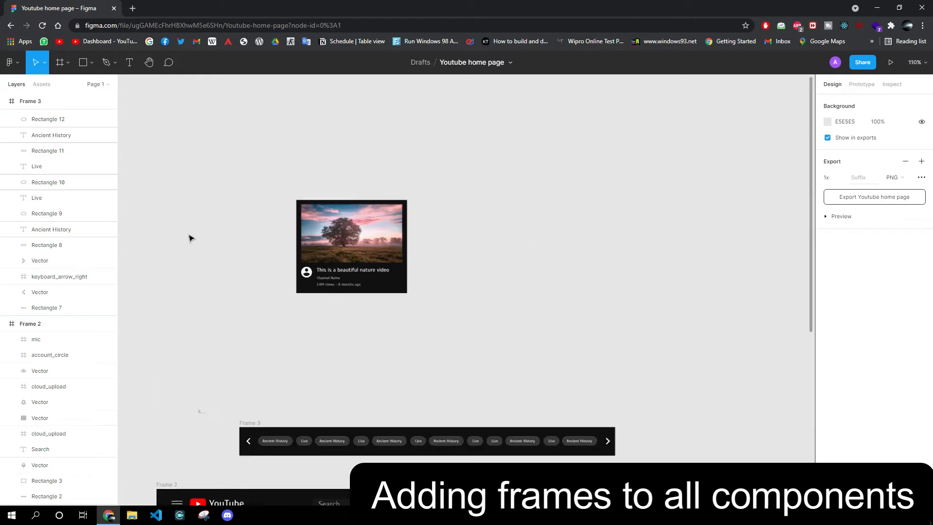
{"action": "left_click", "coordinate": [61, 62]}
{"action": "scroll", "coordinate": [277, 199], "scroll_direction": "up", "scroll_amount": 5}
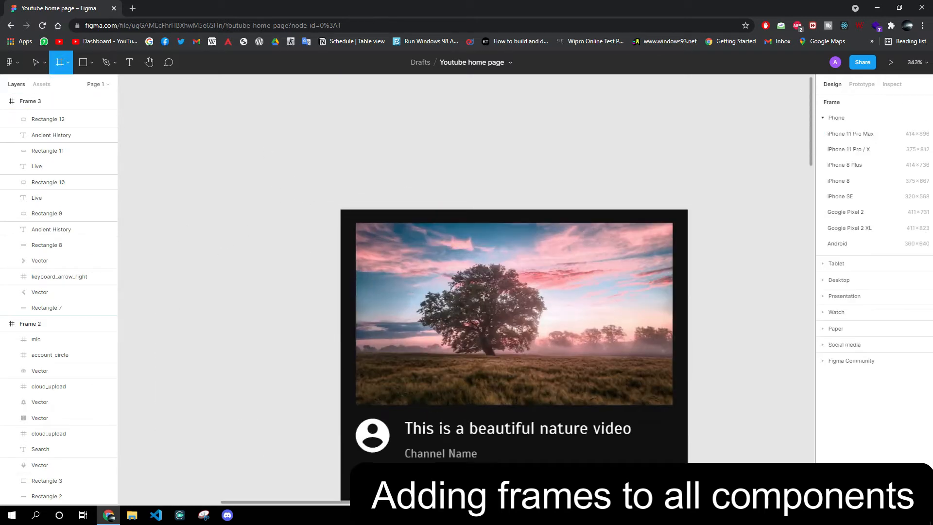
{"action": "scroll", "coordinate": [479, 275], "scroll_direction": "up", "scroll_amount": 1}
{"action": "scroll", "coordinate": [462, 254], "scroll_direction": "up", "scroll_amount": 1}
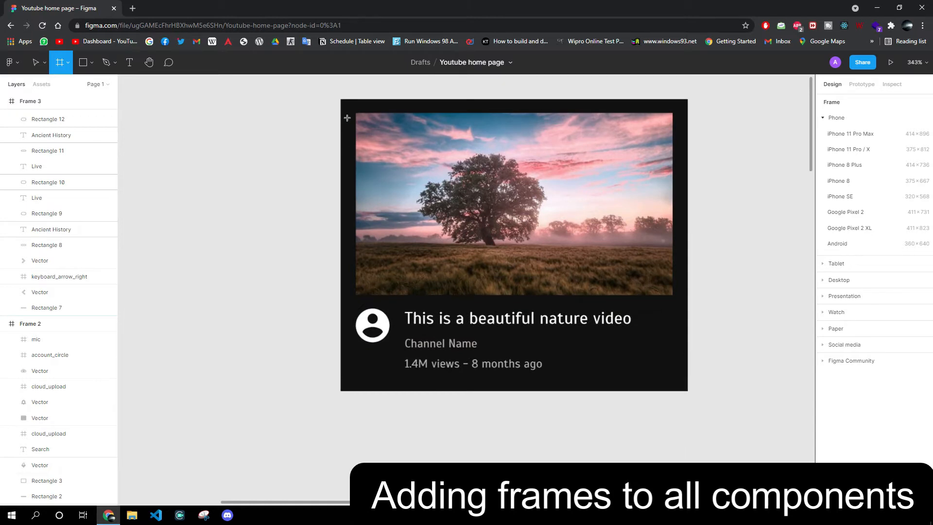
{"action": "left_click_drag", "start_coordinate": [340, 99], "coordinate": [689, 395]}
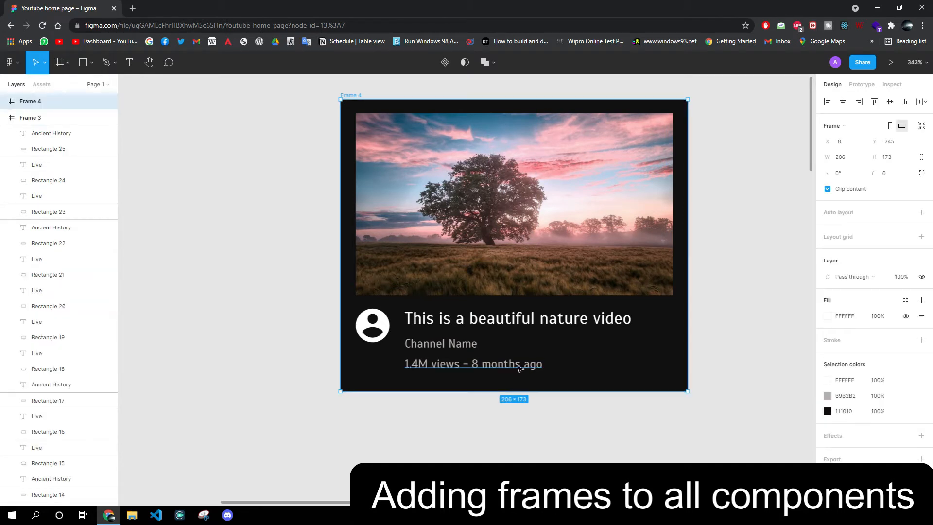
{"action": "scroll", "coordinate": [519, 374], "scroll_direction": "down", "scroll_amount": 5}
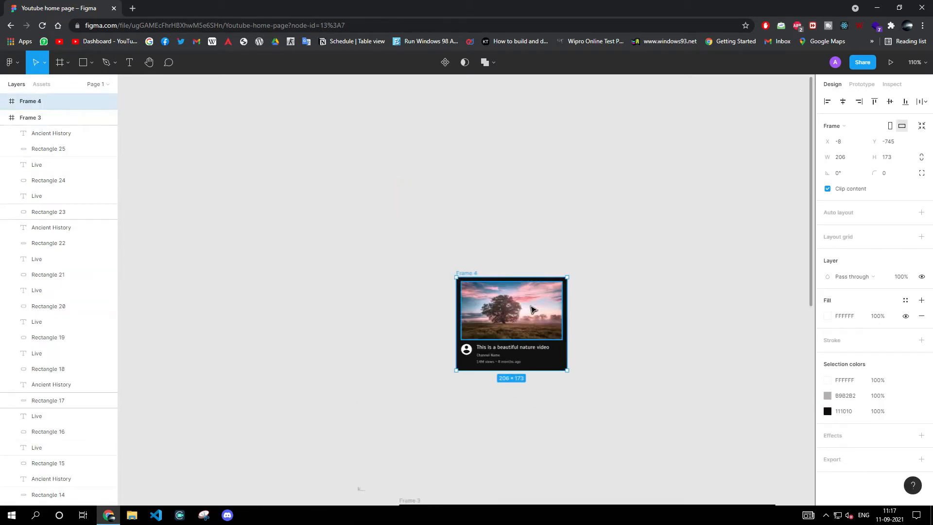
Move the video card frame on the canvas to X -203, Y -711.
{"action": "double_click", "coordinate": [532, 310]}
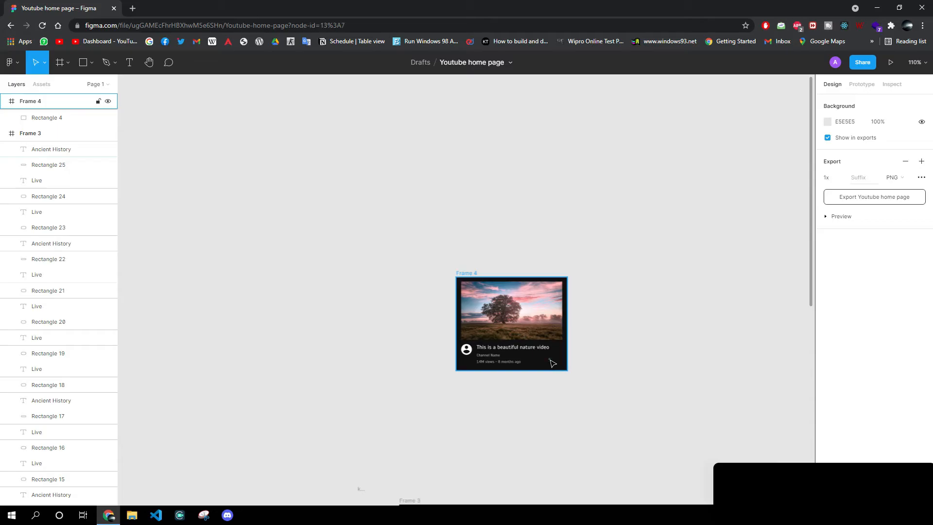
{"action": "left_click_drag", "start_coordinate": [535, 340], "coordinate": [447, 382]}
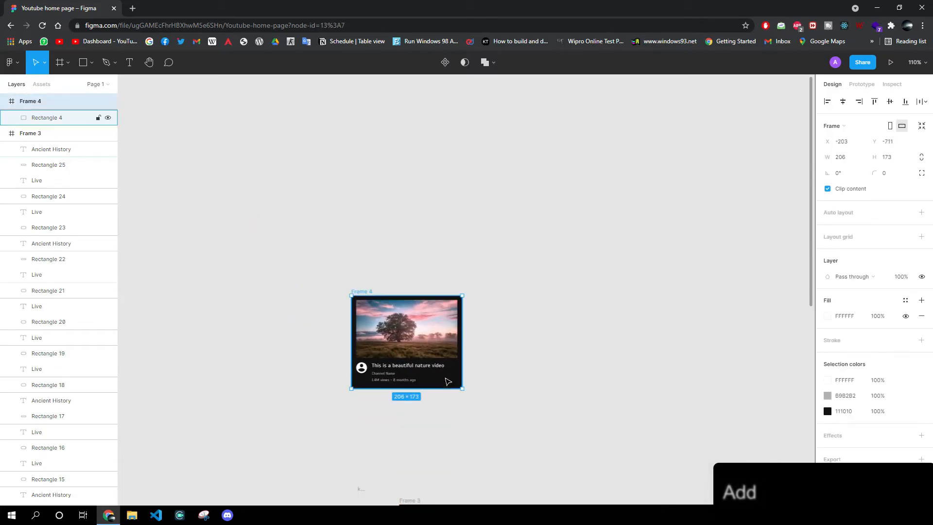
{"action": "scroll", "coordinate": [465, 284], "scroll_direction": "down", "scroll_amount": 5}
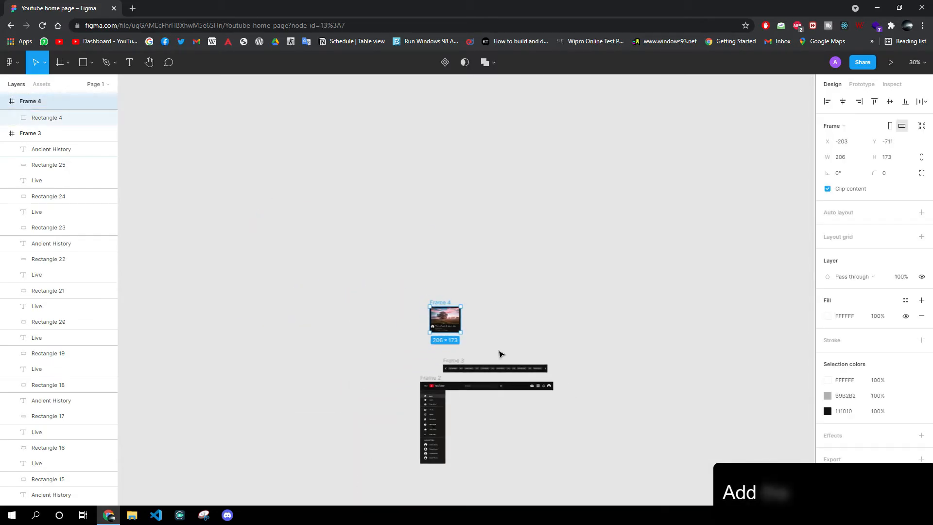
{"action": "left_click", "coordinate": [492, 340]}
{"action": "scroll", "coordinate": [479, 358], "scroll_direction": "up", "scroll_amount": 3}
{"action": "scroll", "coordinate": [510, 371], "scroll_direction": "down", "scroll_amount": 3}
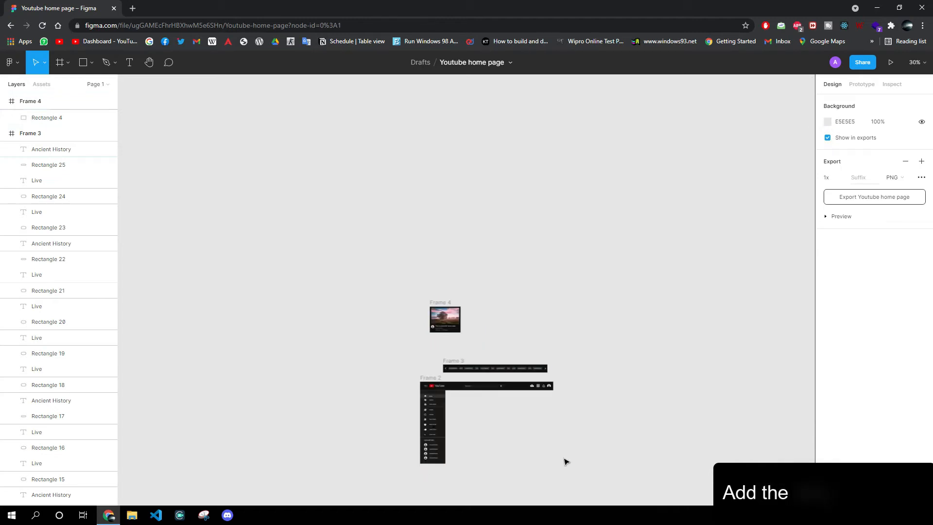
Place the chip bar frame directly under the header, flush with the sidebar's inner edge, at X -99, Y -151.
{"action": "scroll", "coordinate": [566, 461], "scroll_direction": "up", "scroll_amount": 5}
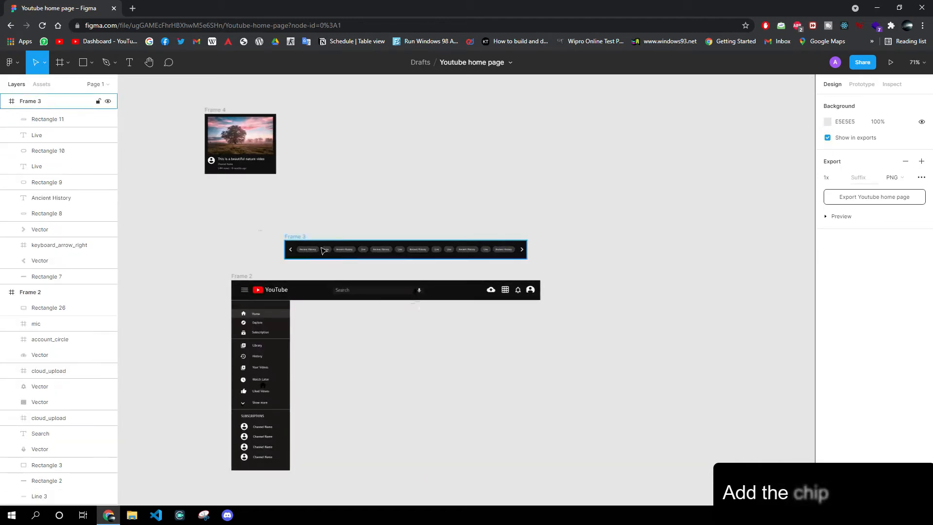
{"action": "left_click_drag", "start_coordinate": [289, 259], "coordinate": [297, 329]}
{"action": "scroll", "coordinate": [295, 321], "scroll_direction": "up", "scroll_amount": 5}
{"action": "scroll", "coordinate": [470, 385], "scroll_direction": "down", "scroll_amount": 5}
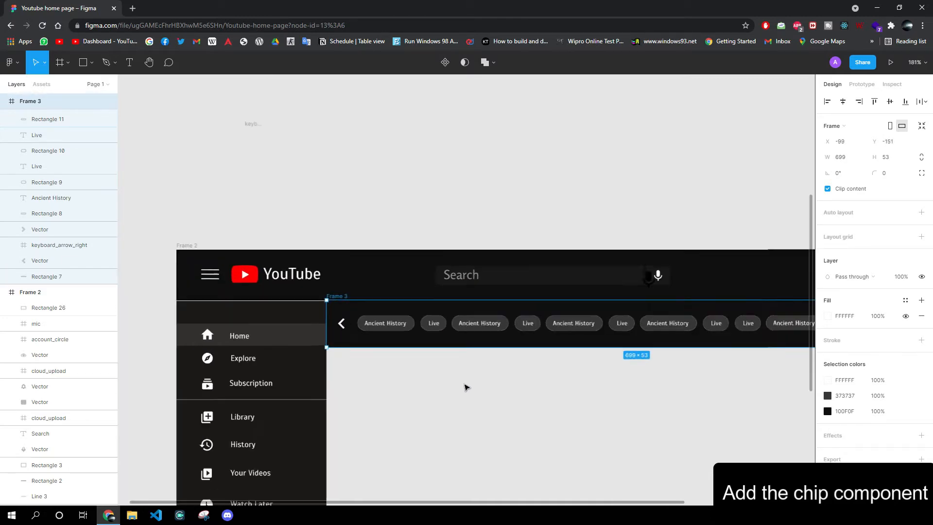
{"action": "left_click", "coordinate": [770, 400]}
{"action": "scroll", "coordinate": [690, 389], "scroll_direction": "right", "scroll_amount": 2}
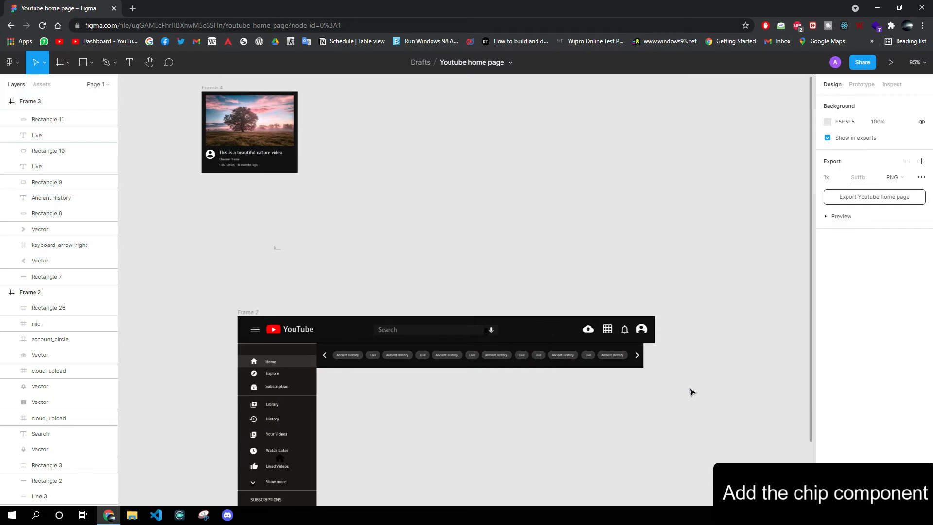
Widen the chip bar frame to 723 so it ends at the header's outer edge.
{"action": "scroll", "coordinate": [596, 348], "scroll_direction": "up", "scroll_amount": 5}
{"action": "left_click", "coordinate": [564, 337]}
{"action": "mouse_move", "coordinate": [571, 318]}
{"action": "left_mouse_down"}
{"action": "mouse_move", "coordinate": [597, 320]}
{"action": "mouse_move", "coordinate": [574, 318]}
{"action": "left_mouse_up"}
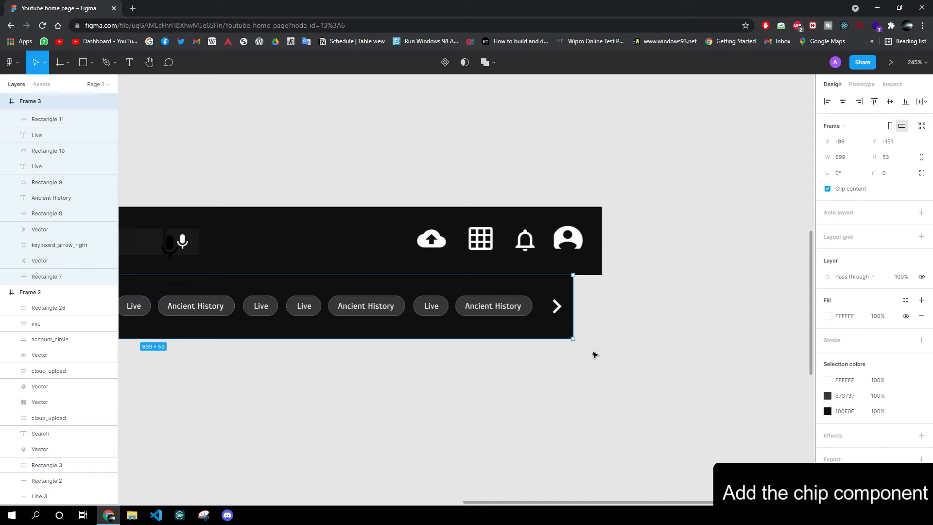
{"action": "scroll", "coordinate": [595, 354], "scroll_direction": "up", "scroll_amount": 5}
{"action": "left_click_drag", "start_coordinate": [553, 296], "coordinate": [621, 299]}
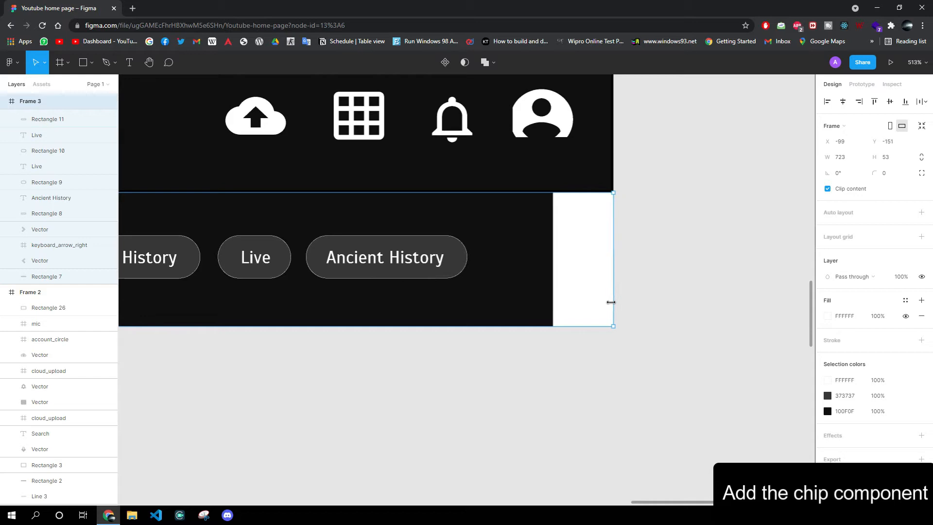
Stretch the chip bar's dark background rectangle to a width of 723 to fill its frame.
{"action": "double_click", "coordinate": [546, 303]}
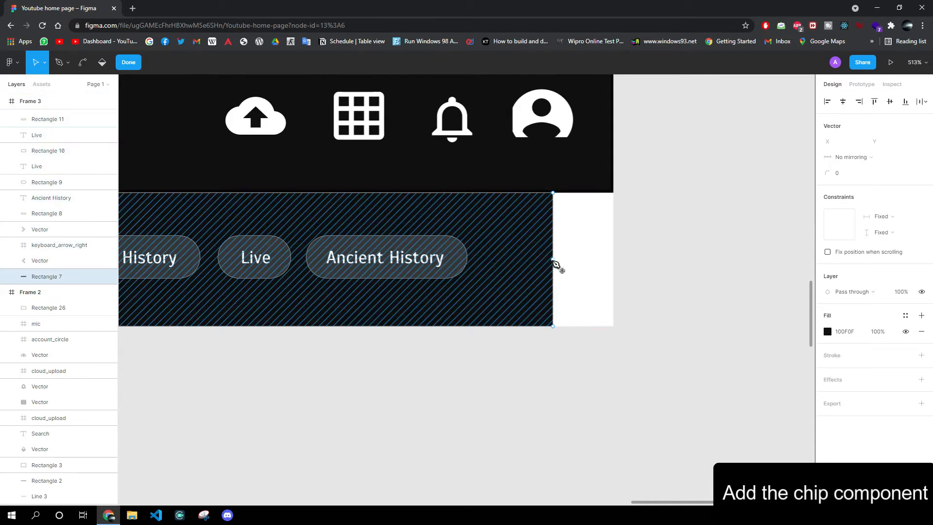
{"action": "key", "text": "Escape"}
{"action": "left_click_drag", "start_coordinate": [553, 262], "coordinate": [610, 267]}
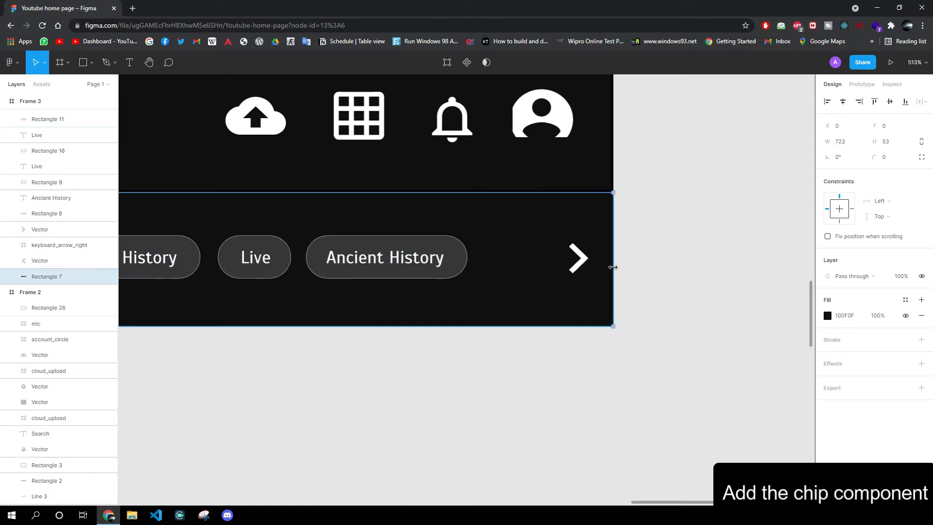
{"action": "left_click", "coordinate": [651, 284]}
Draw a body rectangle of 737 × 411 beside the sidebar, below the chip bar.
{"action": "scroll", "coordinate": [398, 403], "scroll_direction": "down", "scroll_amount": 10}
{"action": "left_click_drag", "start_coordinate": [231, 446], "coordinate": [56, 404]}
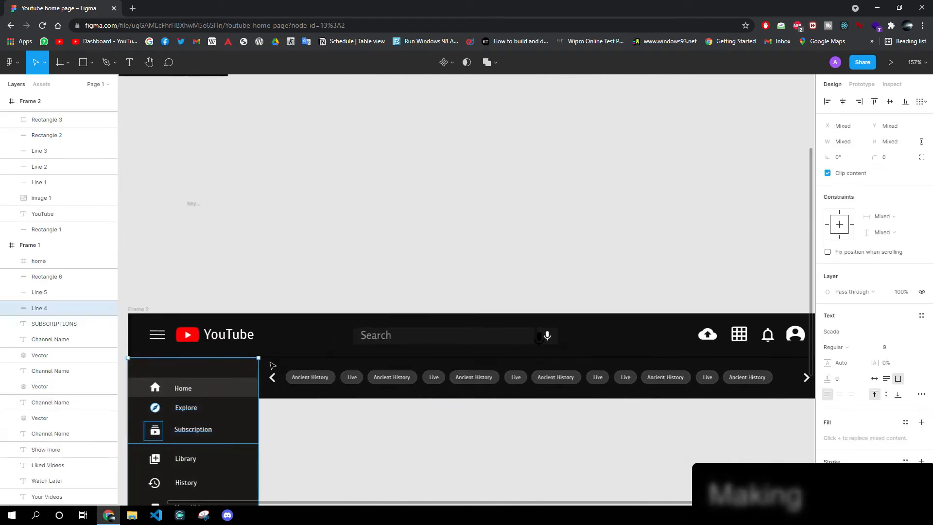
{"action": "left_click", "coordinate": [227, 219]}
{"action": "scroll", "coordinate": [315, 445], "scroll_direction": "down", "scroll_amount": 6}
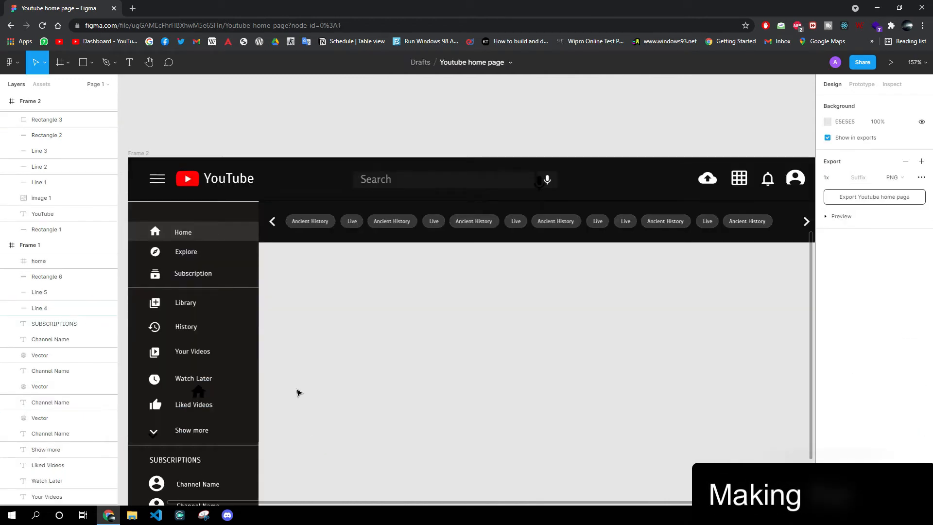
{"action": "key", "text": "r"}
{"action": "left_click_drag", "start_coordinate": [377, 290], "coordinate": [684, 460]}
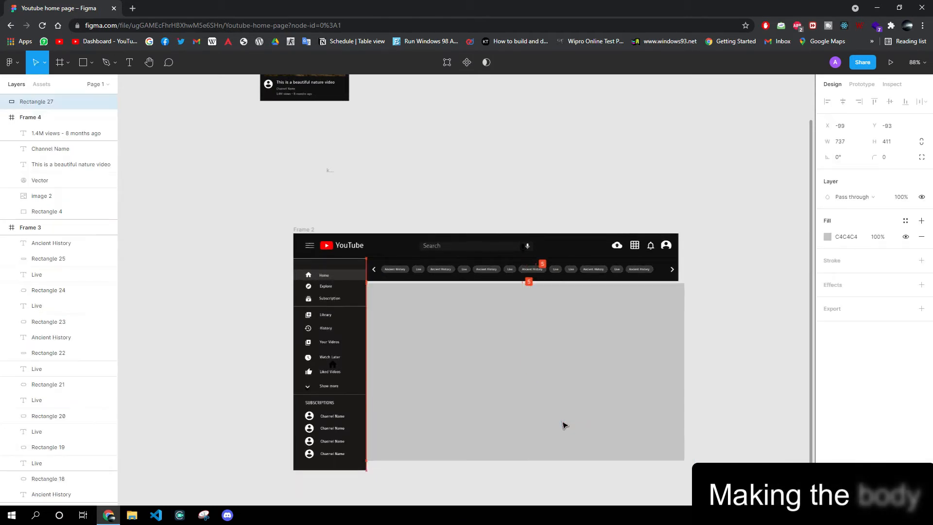
Fit the body rectangle flush below the chip bar and beside the sidebar at Y -98, resizing it to 723 × 439.
{"action": "left_click_drag", "start_coordinate": [563, 423], "coordinate": [565, 426]}
{"action": "scroll", "coordinate": [443, 398], "scroll_direction": "up", "scroll_amount": 5}
{"action": "left_click_drag", "start_coordinate": [435, 392], "coordinate": [434, 392]}
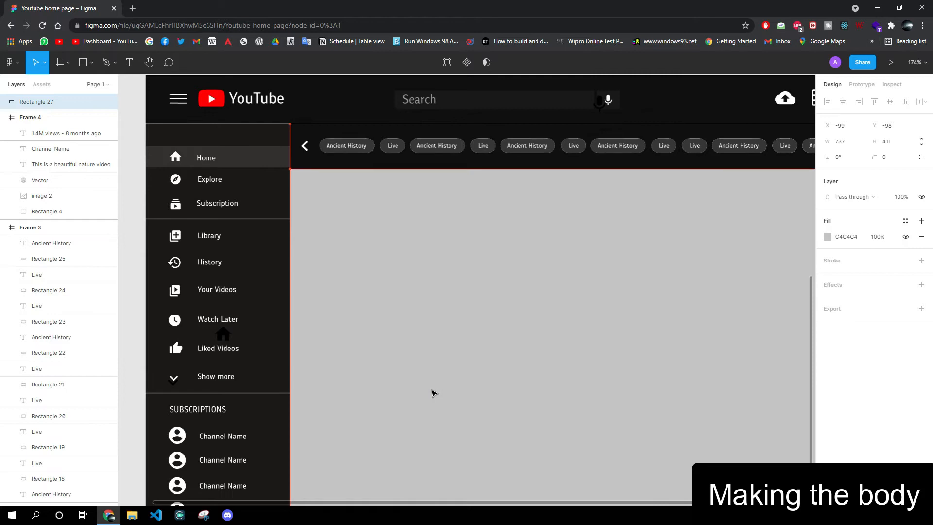
{"action": "scroll", "coordinate": [476, 421], "scroll_direction": "down", "scroll_amount": 4}
{"action": "left_click", "coordinate": [411, 483]}
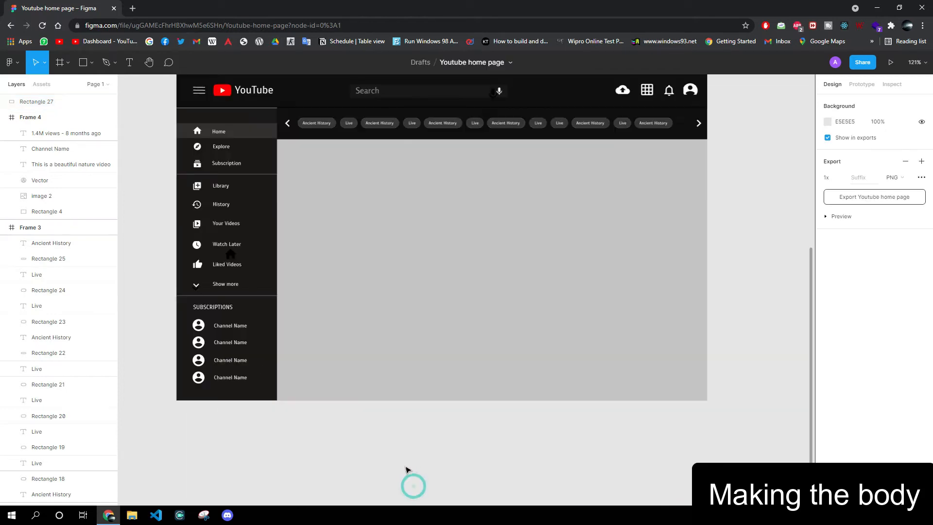
Recolour the body rectangle with the header background's fill, 100F0F.
{"action": "left_click", "coordinate": [385, 311]}
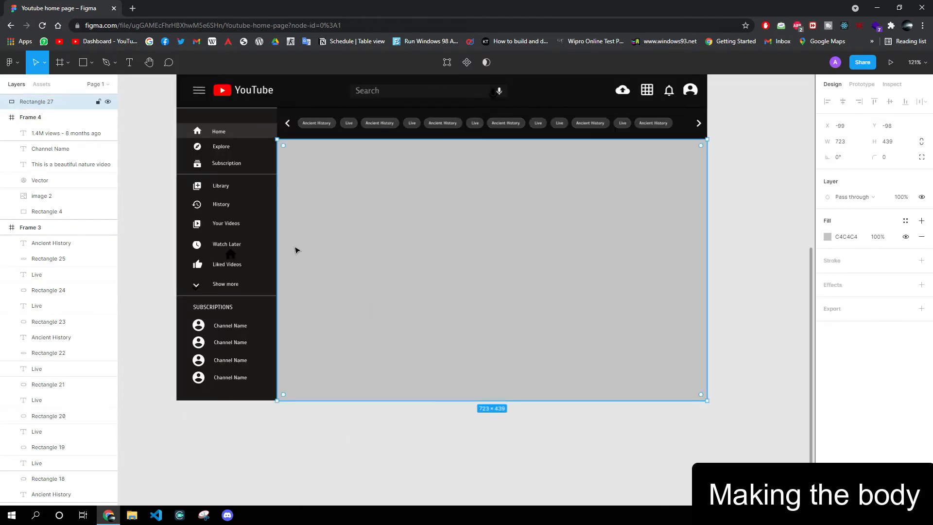
{"action": "scroll", "coordinate": [299, 262], "scroll_direction": "up", "scroll_amount": 3}
{"action": "left_click", "coordinate": [300, 187]}
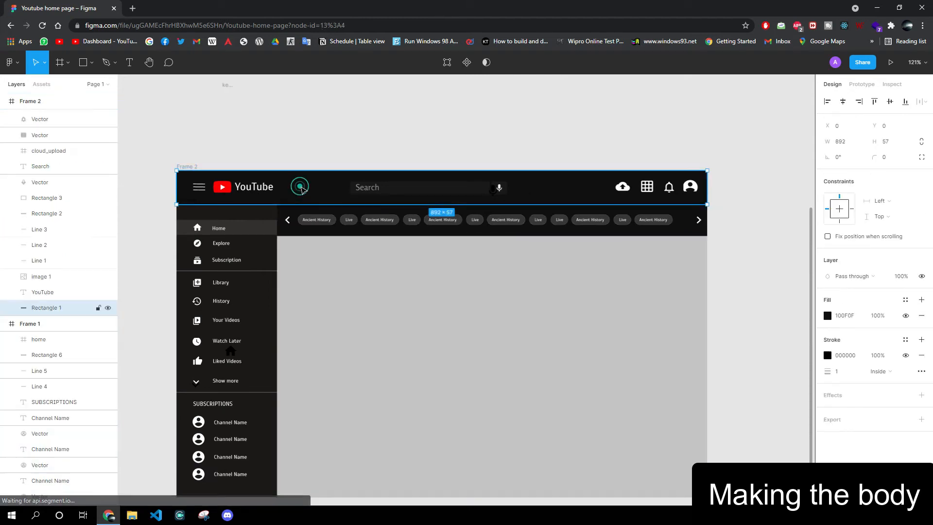
{"action": "left_click", "coordinate": [827, 355]}
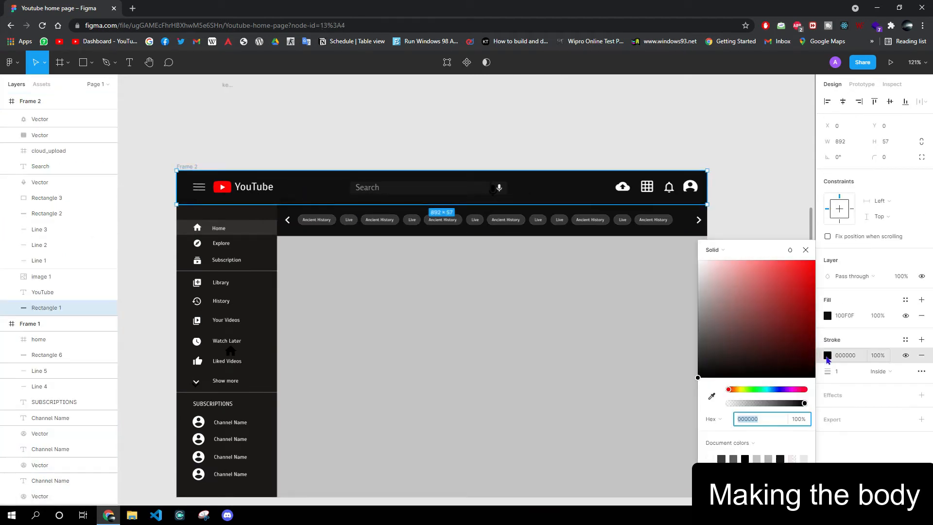
{"action": "left_click", "coordinate": [827, 315]}
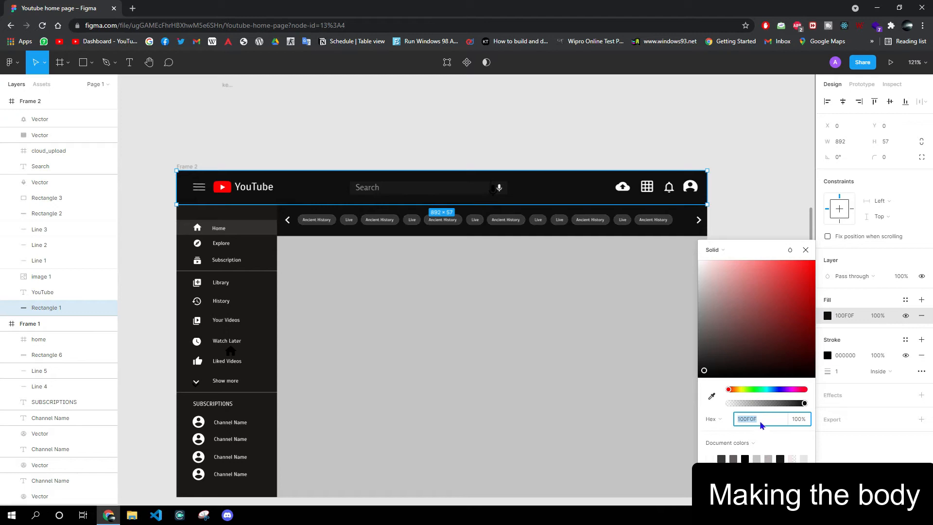
{"action": "left_click", "coordinate": [481, 342]}
{"action": "double_click", "coordinate": [470, 337]}
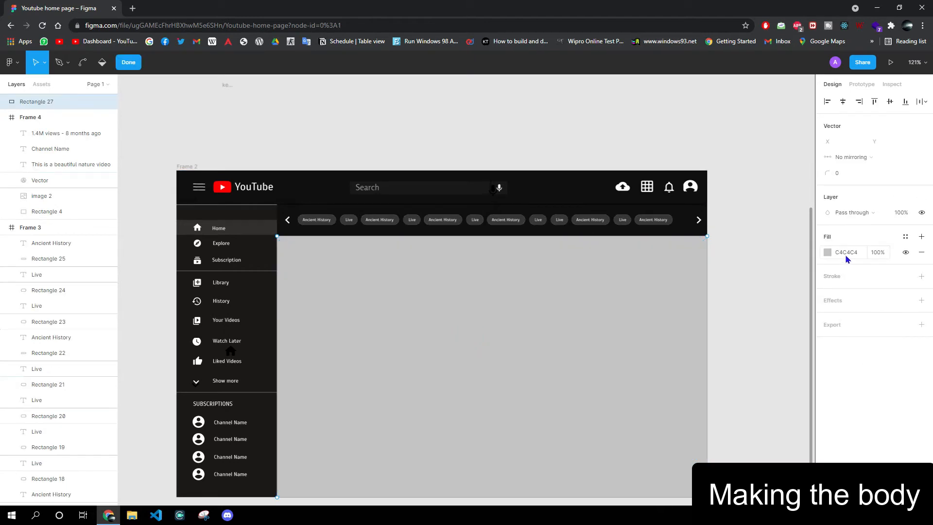
{"action": "key", "text": "Return"}
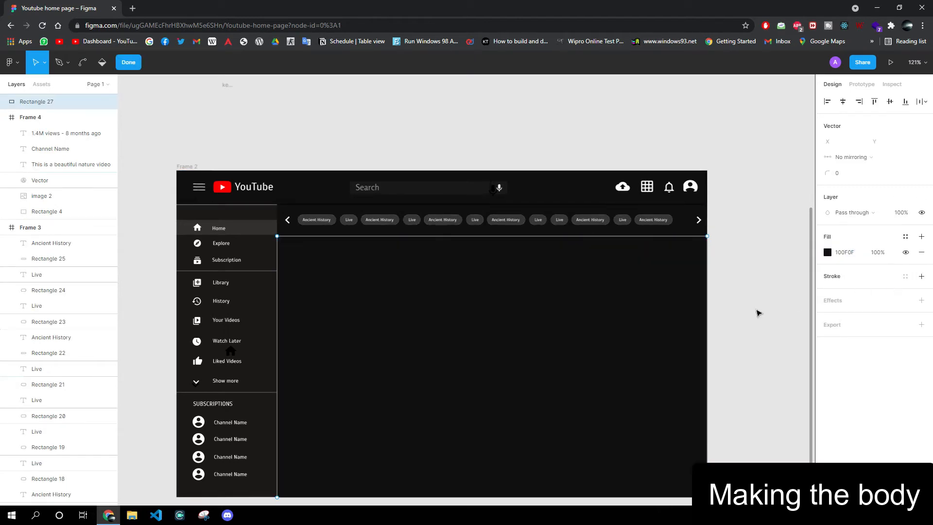
Place the video card frame on the body below the chip bar at X -80, Y -78 and bring it to the front.
{"action": "scroll", "coordinate": [760, 321], "scroll_direction": "down", "scroll_amount": 1}
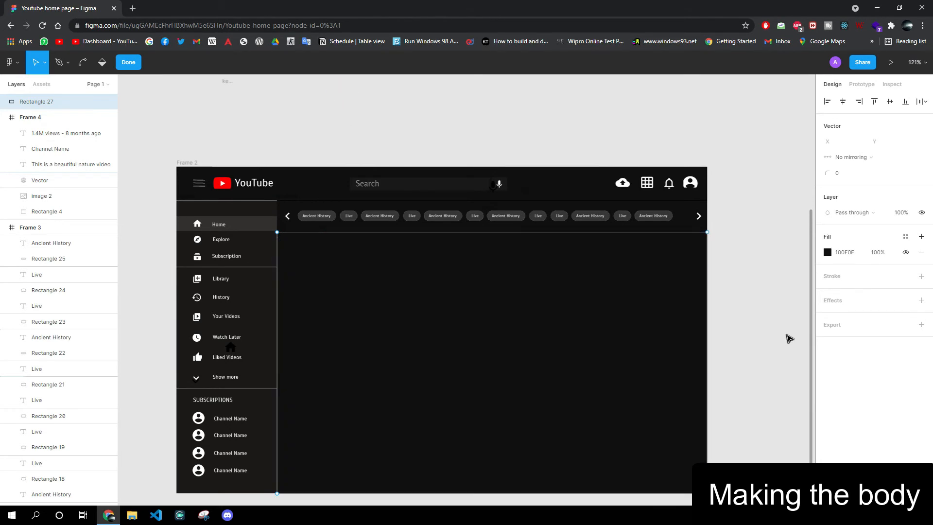
{"action": "scroll", "coordinate": [754, 236], "scroll_direction": "down", "scroll_amount": 1}
{"action": "scroll", "coordinate": [718, 259], "scroll_direction": "down", "scroll_amount": 3, "text": "ctrl"}
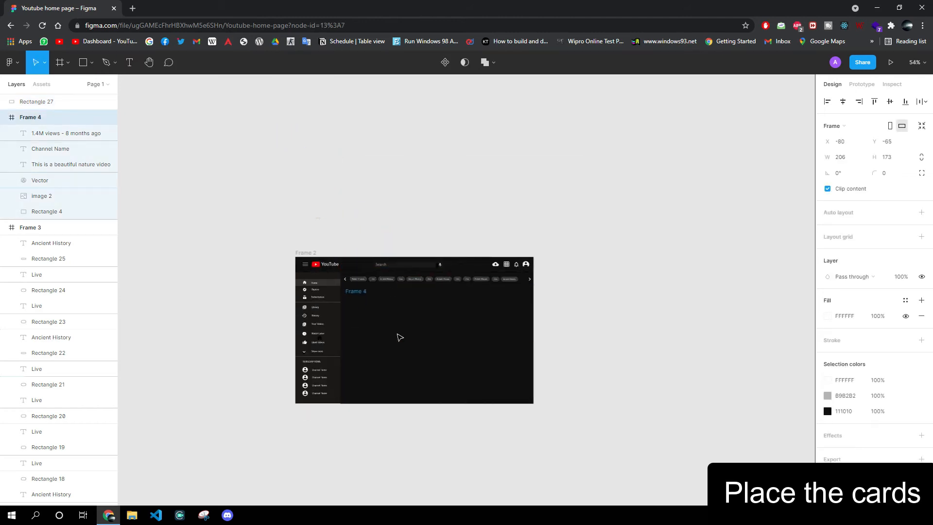
{"action": "left_click_drag", "start_coordinate": [399, 337], "coordinate": [399, 337]}
{"action": "right_click", "coordinate": [397, 332]}
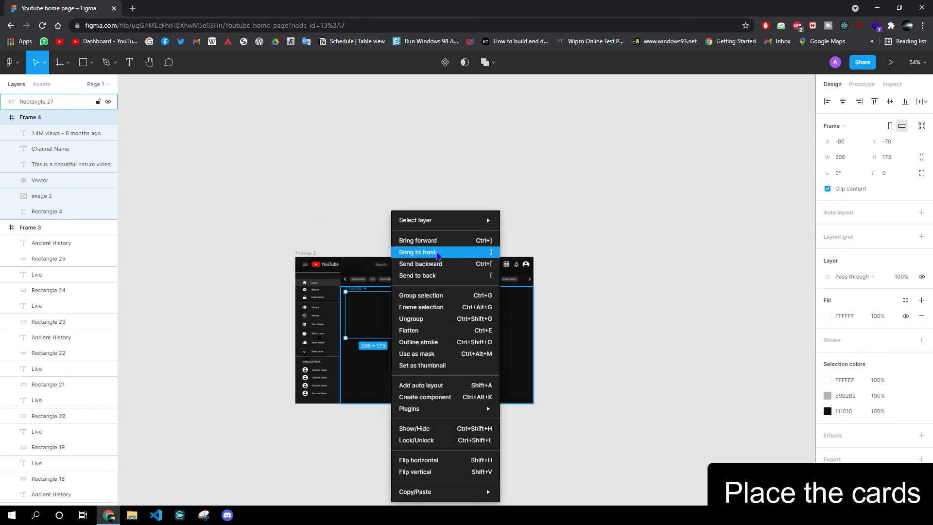
{"action": "left_click", "coordinate": [438, 254]}
Lighten the video card's background rectangle to fill 201F1F so it contrasts with the body.
{"action": "scroll", "coordinate": [421, 344], "scroll_direction": "up", "scroll_amount": 10}
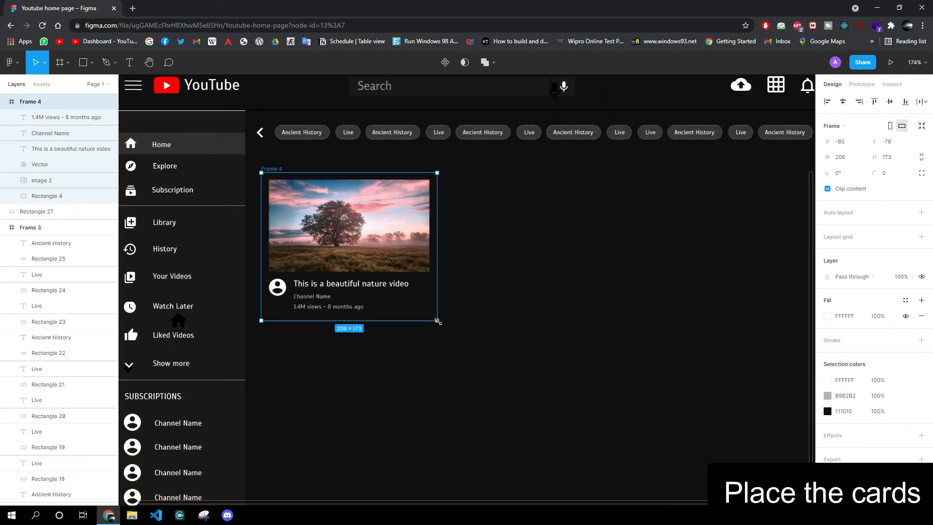
{"action": "left_click", "coordinate": [435, 317]}
{"action": "left_click", "coordinate": [828, 315]}
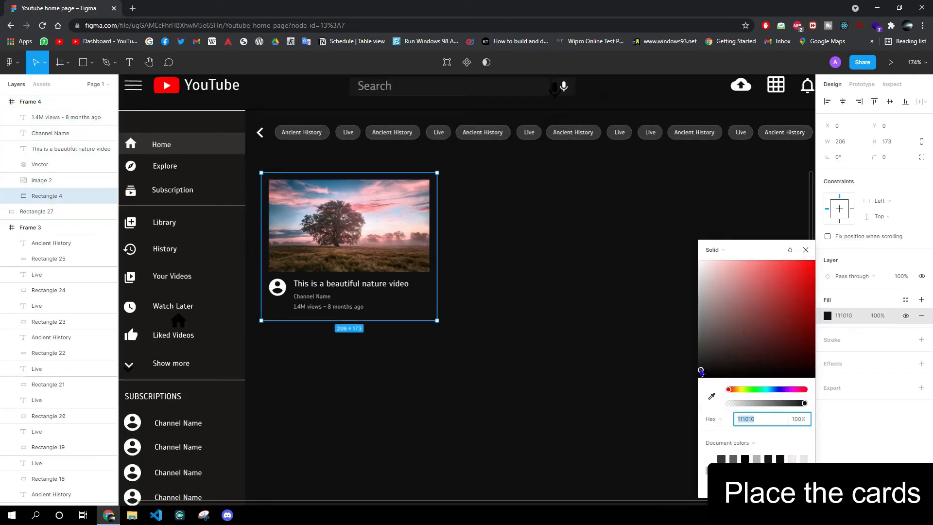
{"action": "left_click", "coordinate": [700, 362]}
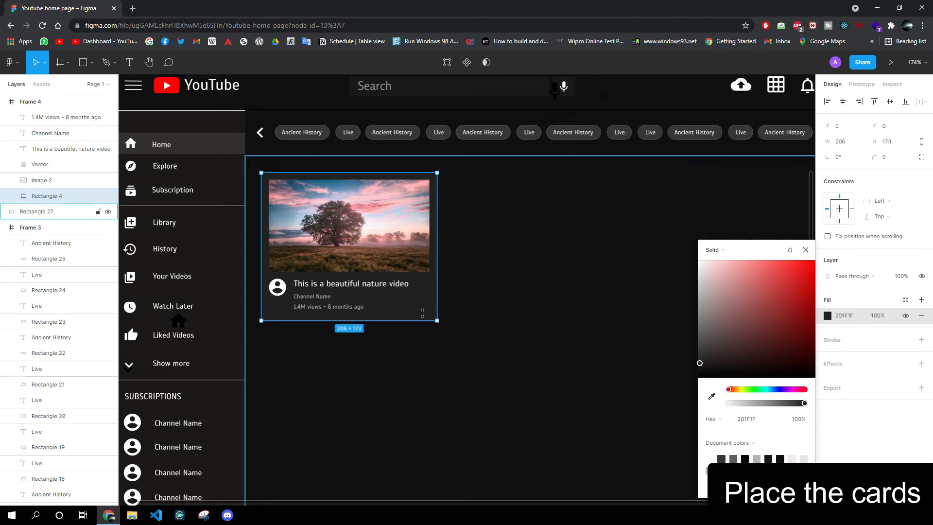
{"action": "left_click", "coordinate": [423, 303]}
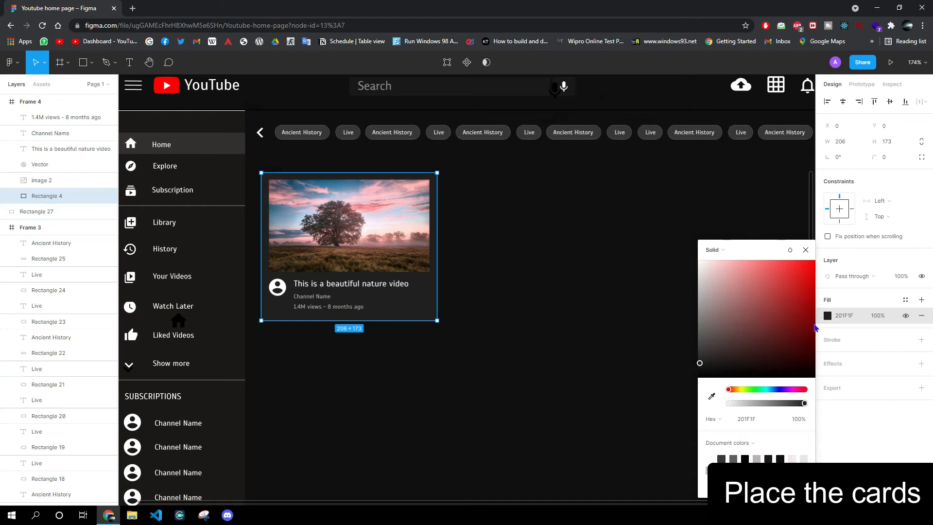
Align the video card with the body's upper edge and add two copies beside it, spacing all three evenly in a row.
{"action": "scroll", "coordinate": [437, 307], "scroll_direction": "down", "scroll_amount": 3}
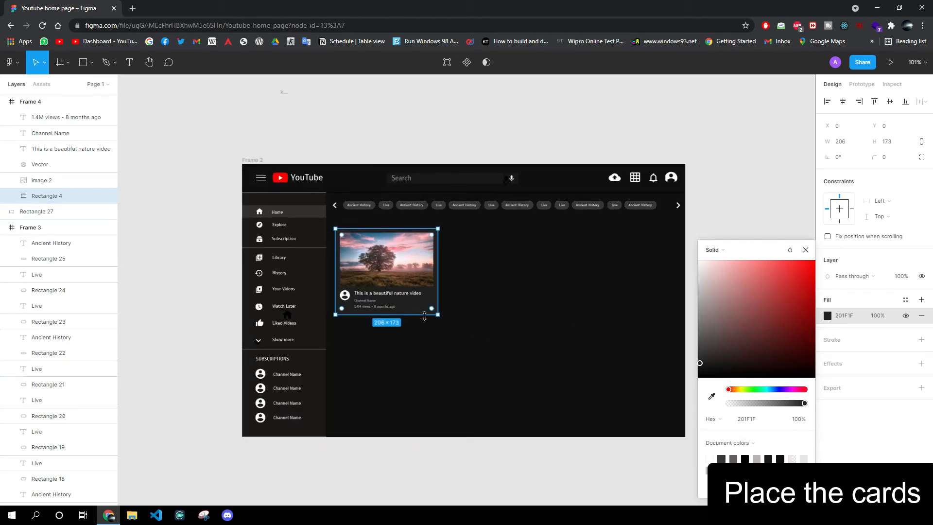
{"action": "left_click", "coordinate": [483, 312]}
{"action": "key", "text": "ctrl+v"}
{"action": "left_click_drag", "start_coordinate": [797, 303], "coordinate": [536, 304]}
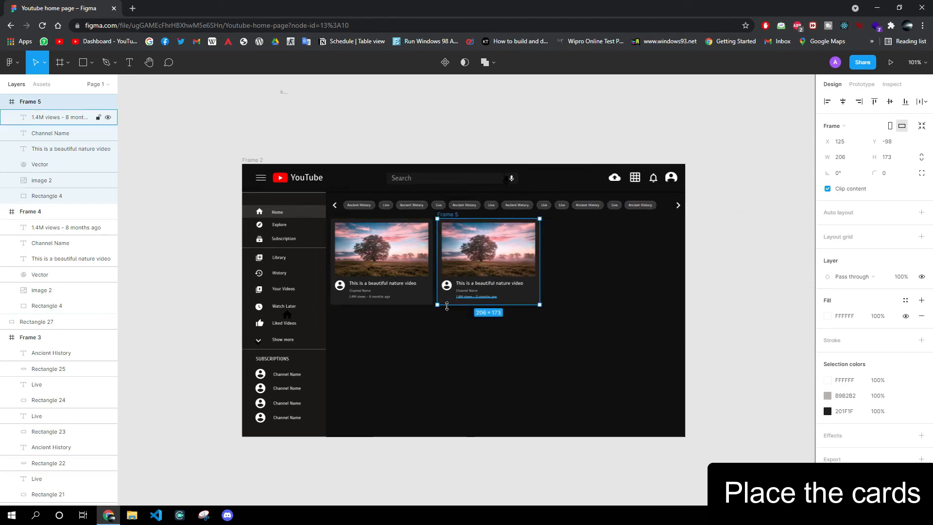
{"action": "key", "text": "ctrl+v"}
{"action": "left_click_drag", "start_coordinate": [429, 303], "coordinate": [656, 301]}
{"action": "left_click_drag", "start_coordinate": [532, 301], "coordinate": [539, 301]}
{"action": "left_click", "coordinate": [582, 313]}
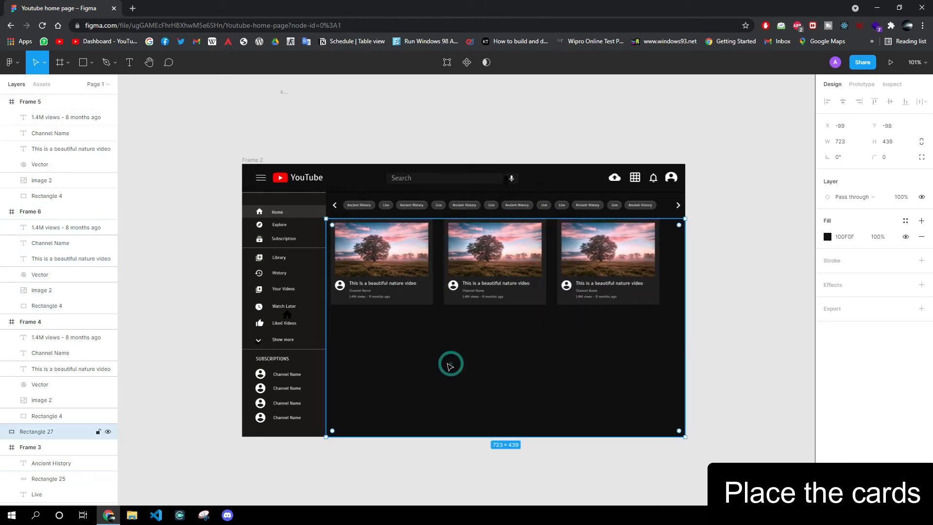
Duplicate the contents of all three video cards and move the copy beneath the first row.
{"action": "key", "text": "Escape"}
{"action": "left_click_drag", "start_coordinate": [656, 340], "coordinate": [330, 259]}
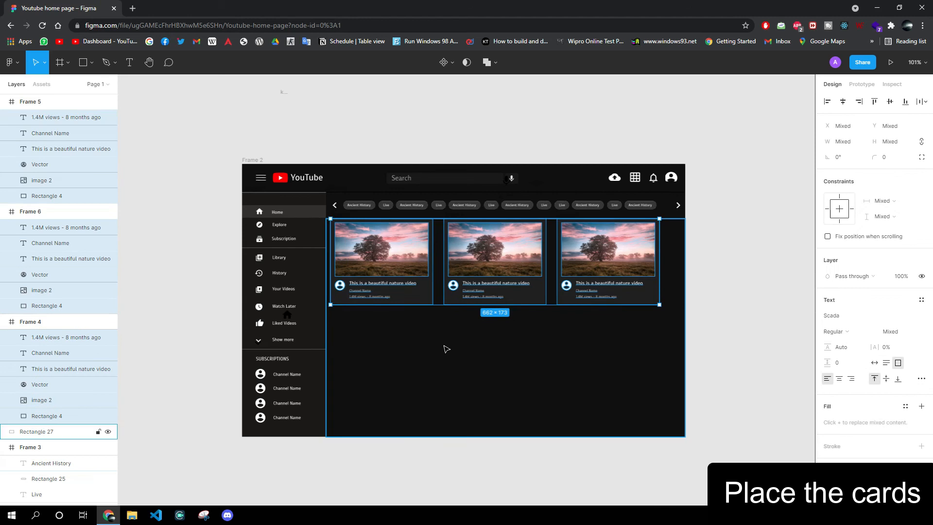
{"action": "key", "text": "ctrl+c"}
{"action": "key", "text": "ctrl+v"}
{"action": "left_click_drag", "start_coordinate": [423, 296], "coordinate": [427, 383]}
Nudge the duplicated card row into line with the cards above, leaving a small gap between the two rows.
{"action": "key", "text": "Left"}
{"action": "key", "text": "Left"}
{"action": "key", "text": "Left"}
{"action": "key", "text": "Left"}
{"action": "key", "text": "Down"}
{"action": "key", "text": "Down"}
{"action": "key", "text": "Down"}
{"action": "key", "text": "Down"}
{"action": "key", "text": "Down"}
{"action": "key", "text": "Down"}
{"action": "key", "text": "Down"}
{"action": "key", "text": "Down"}
{"action": "key", "text": "Down"}
{"action": "key", "text": "Down"}
{"action": "key", "text": "Down"}
{"action": "key", "text": "Down"}
{"action": "key", "text": "Left"}
{"action": "key", "text": "Left"}
{"action": "key", "text": "Left"}
{"action": "key", "text": "Left"}
{"action": "key", "text": "Left"}
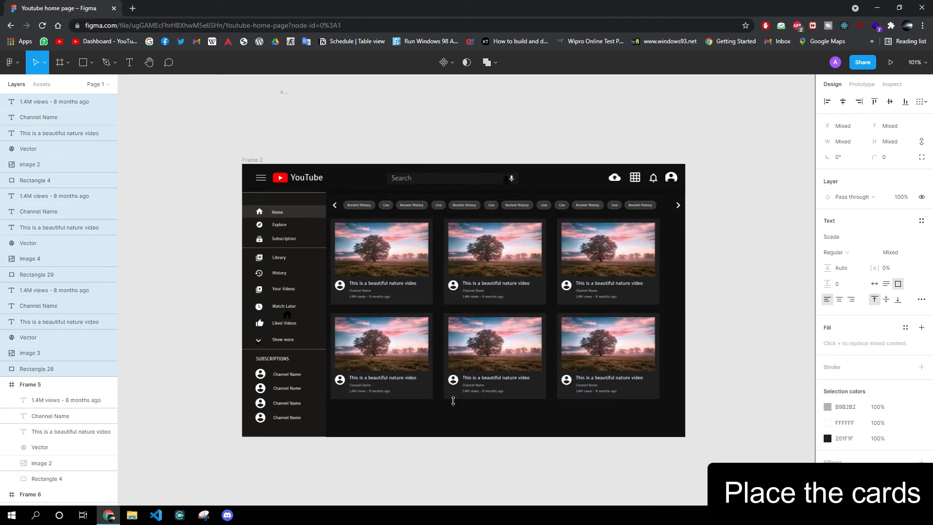
{"action": "left_click", "coordinate": [649, 430]}
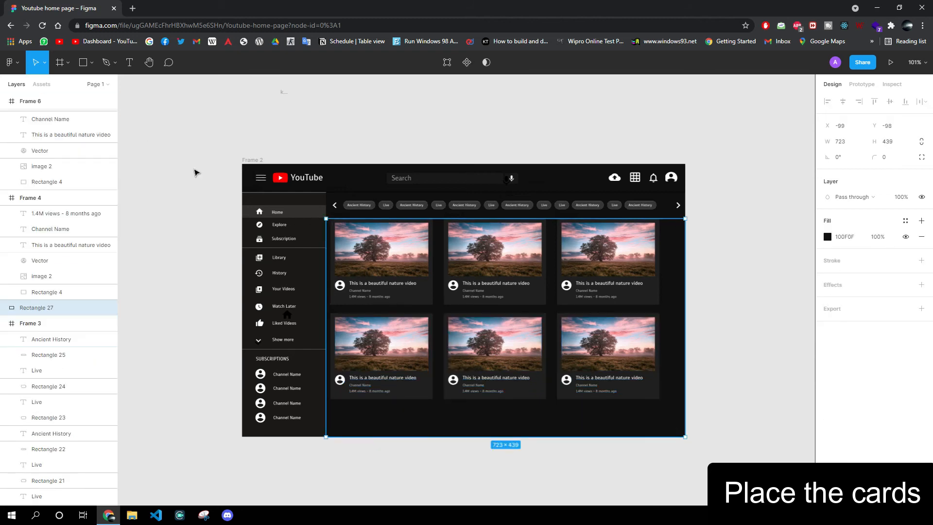
{"action": "left_click", "coordinate": [194, 204]}
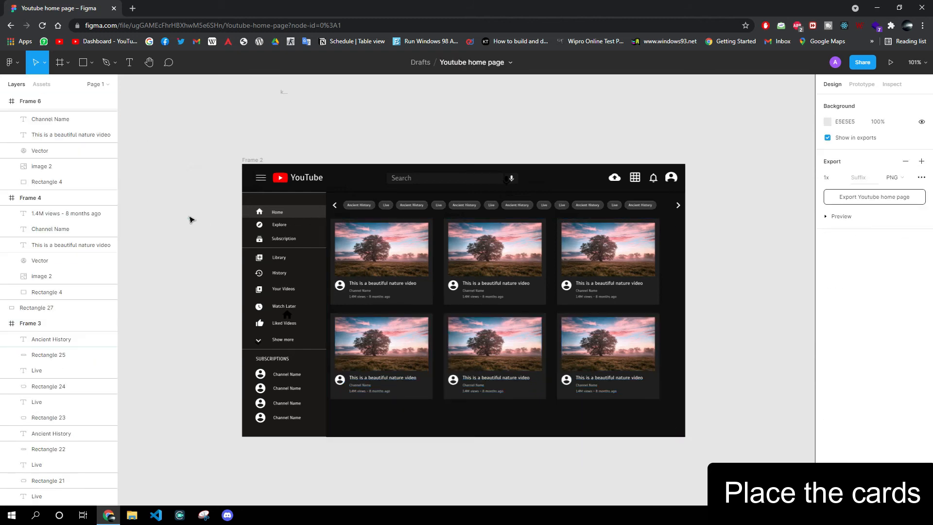
Draw an 892 × 549 frame around the whole page, enclosing header, sidebar, chip bar and video cards.
{"action": "left_click", "coordinate": [63, 64]}
{"action": "scroll", "coordinate": [252, 177], "scroll_direction": "up", "scroll_amount": 1}
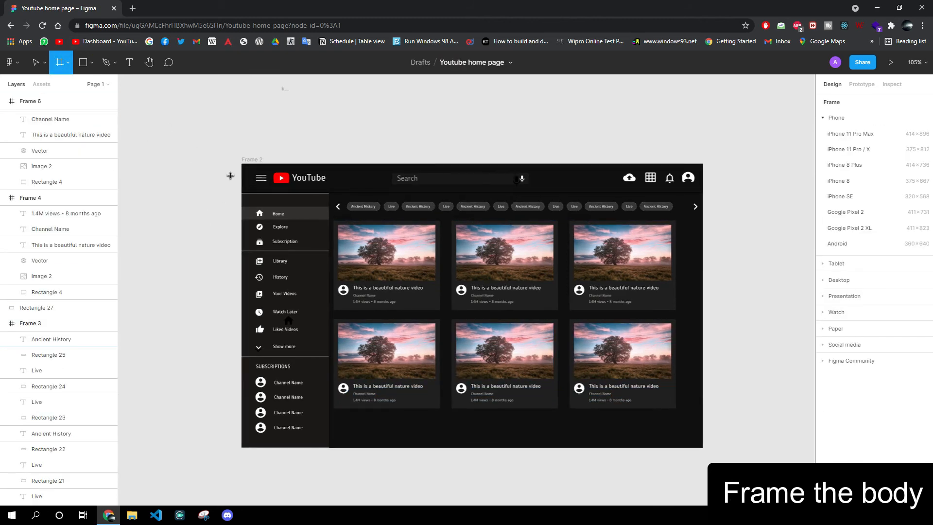
{"action": "scroll", "coordinate": [230, 175], "scroll_direction": "up", "scroll_amount": 3}
{"action": "scroll", "coordinate": [229, 170], "scroll_direction": "down", "scroll_amount": 2}
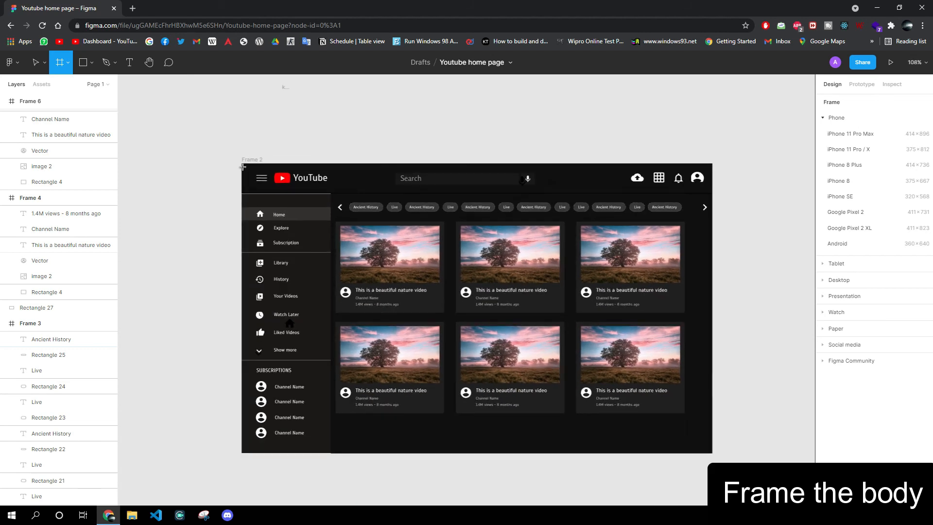
{"action": "scroll", "coordinate": [241, 166], "scroll_direction": "up", "scroll_amount": 5}
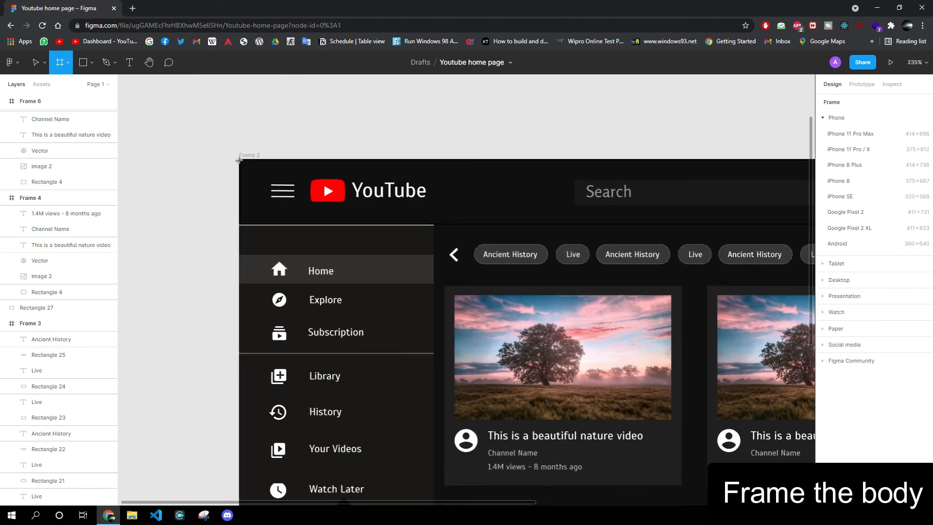
{"action": "mouse_move", "coordinate": [413, 278]}
{"action": "left_mouse_down"}
{"action": "mouse_move", "coordinate": [773, 508]}
{"action": "mouse_move", "coordinate": [809, 515]}
{"action": "mouse_move", "coordinate": [932, 445]}
{"action": "mouse_move", "coordinate": [858, 422]}
{"action": "mouse_move", "coordinate": [689, 410]}
{"action": "mouse_move", "coordinate": [698, 391]}
{"action": "left_mouse_up"}
{"action": "scroll", "coordinate": [455, 446], "scroll_direction": "down", "scroll_amount": 6}
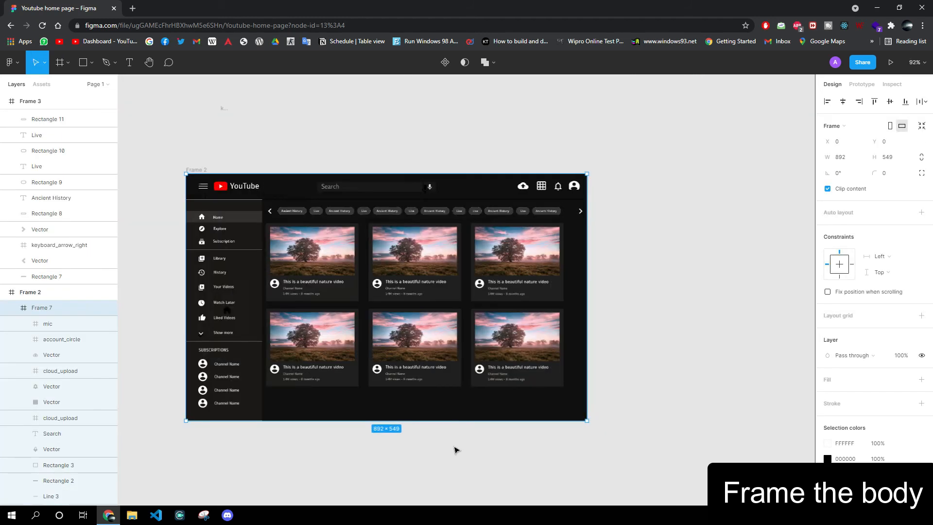
{"action": "scroll", "coordinate": [454, 447], "scroll_direction": "up", "scroll_amount": 3}
{"action": "scroll", "coordinate": [441, 452], "scroll_direction": "down", "scroll_amount": 2}
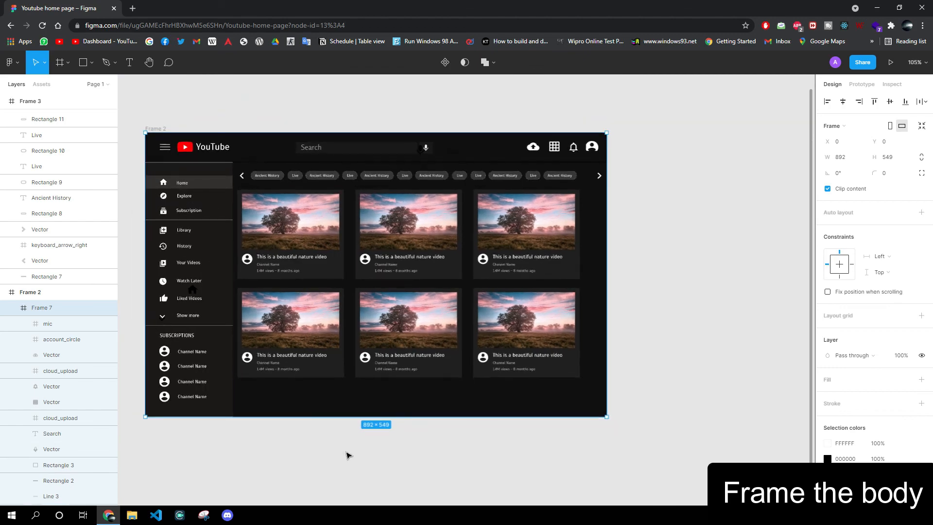